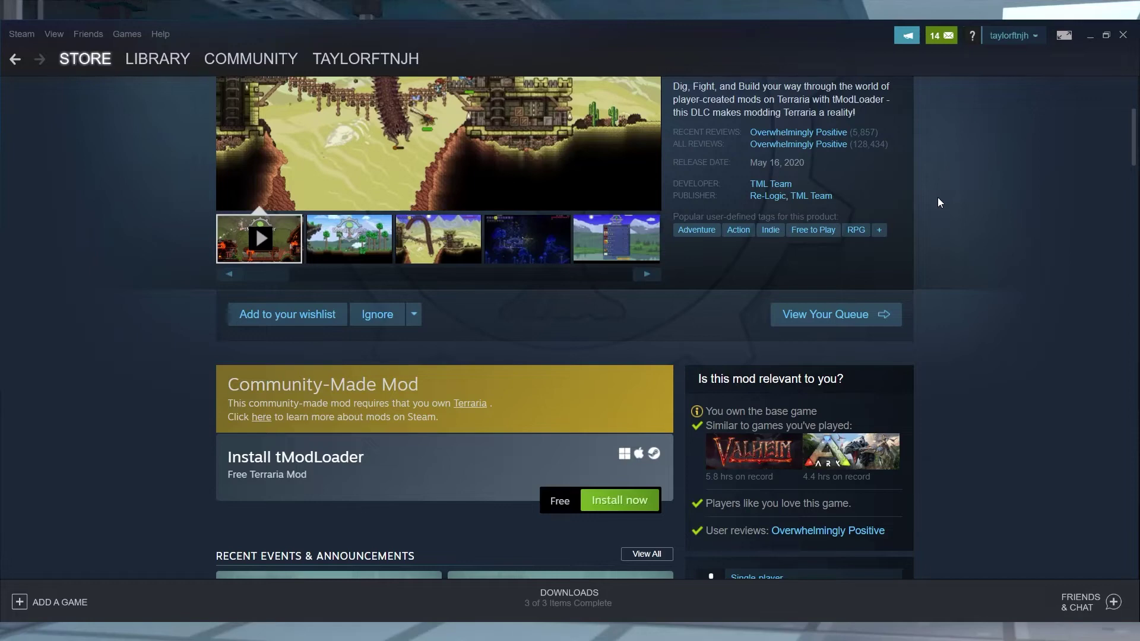
Scroll down and back through the tModLoader Steam store page to review it.
{"action": "scroll", "coordinate": [938, 198], "scroll_direction": "down", "scroll_amount": 3}
{"action": "scroll", "coordinate": [939, 197], "scroll_direction": "up", "scroll_amount": 7}
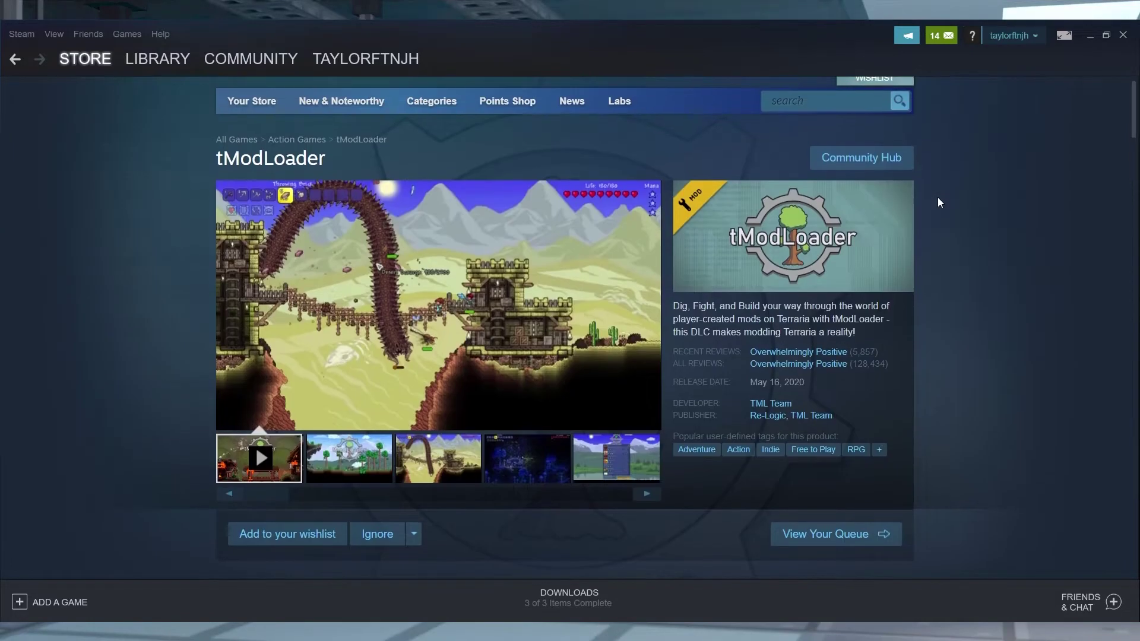
{"action": "scroll", "coordinate": [938, 203], "scroll_direction": "down", "scroll_amount": 4}
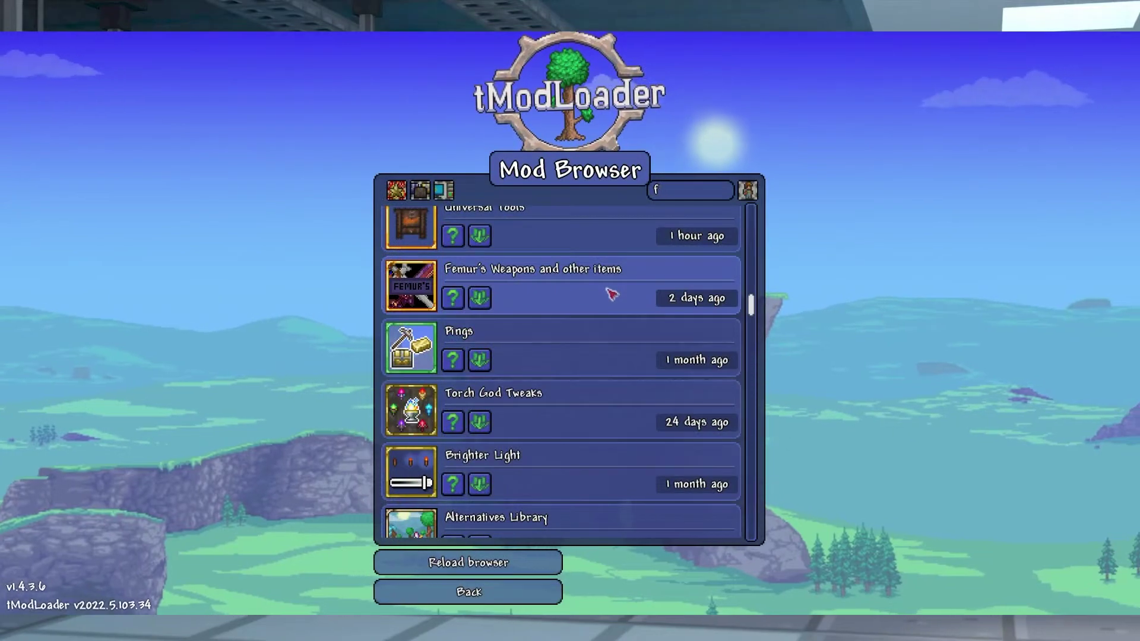
Clear the last search letter, then open the Workshop's Download Mods list.
{"action": "key", "text": "BackSpace"}
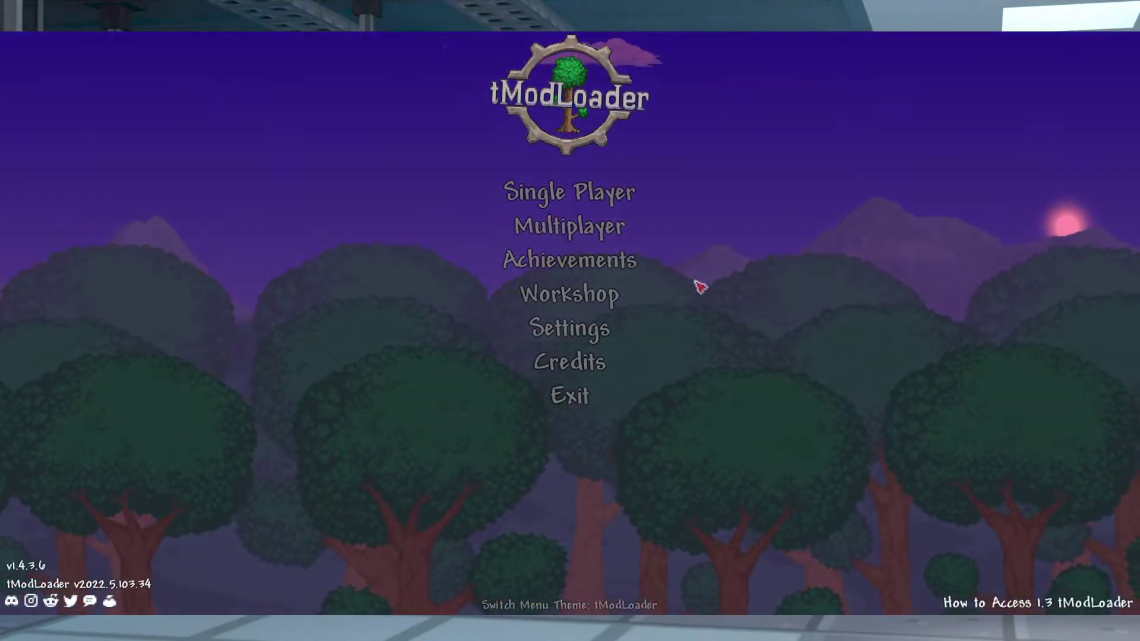
{"action": "left_click", "coordinate": [602, 295]}
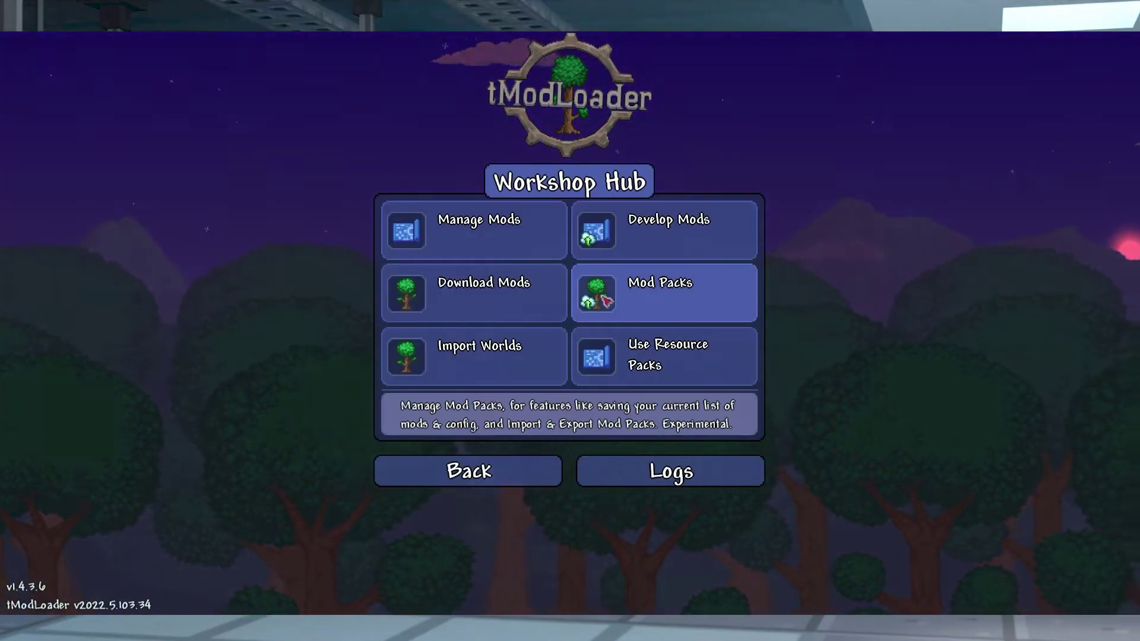
{"action": "left_click", "coordinate": [517, 308]}
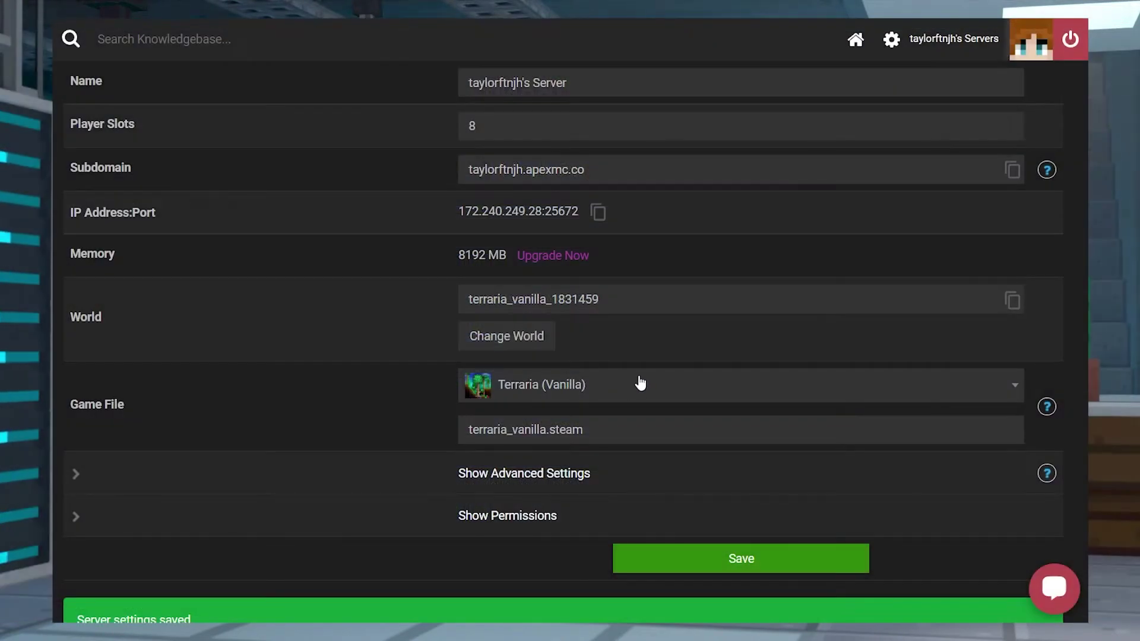
{"action": "left_click", "coordinate": [641, 383]}
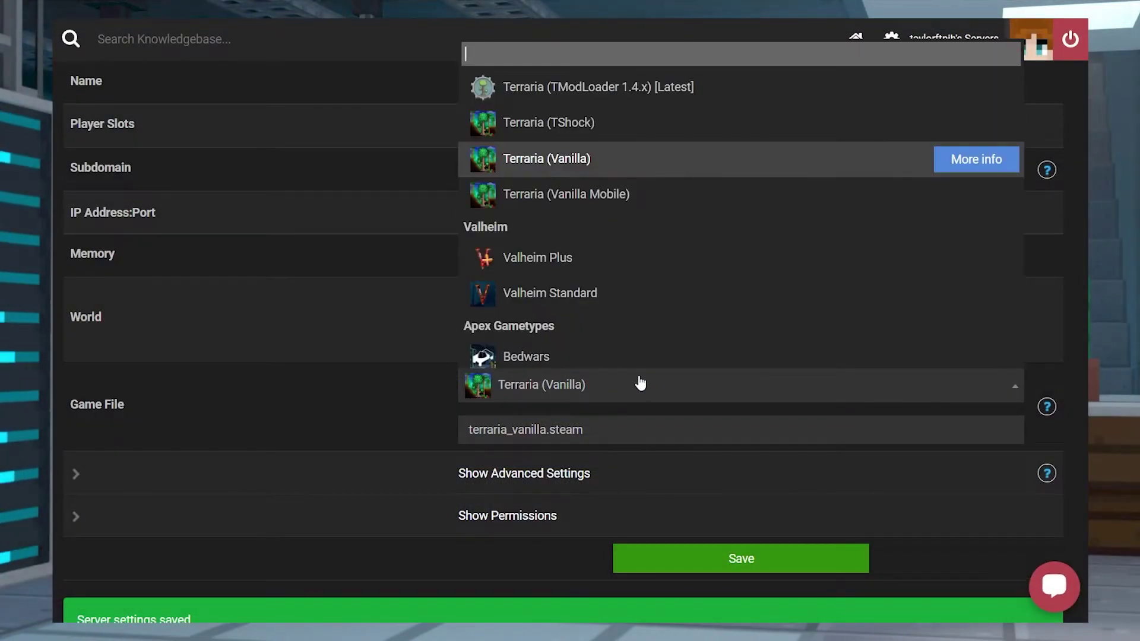
{"action": "type", "text": "tmod"}
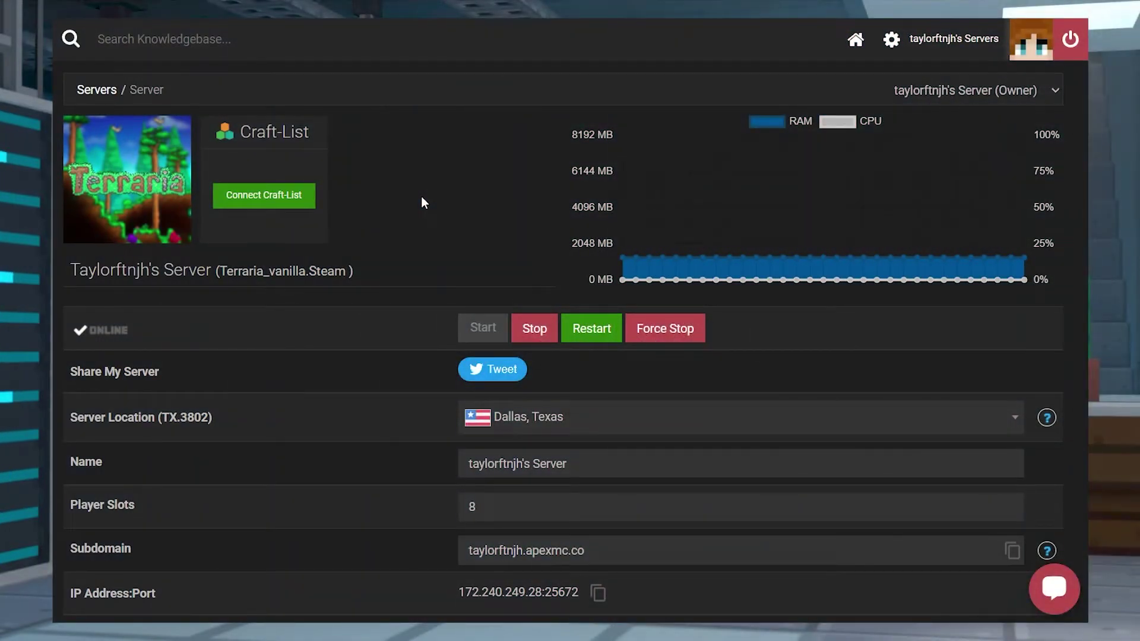
Stop the server and pick the Terraria (TModLoader 1.4.x) [Latest] game file.
{"action": "left_click", "coordinate": [536, 328]}
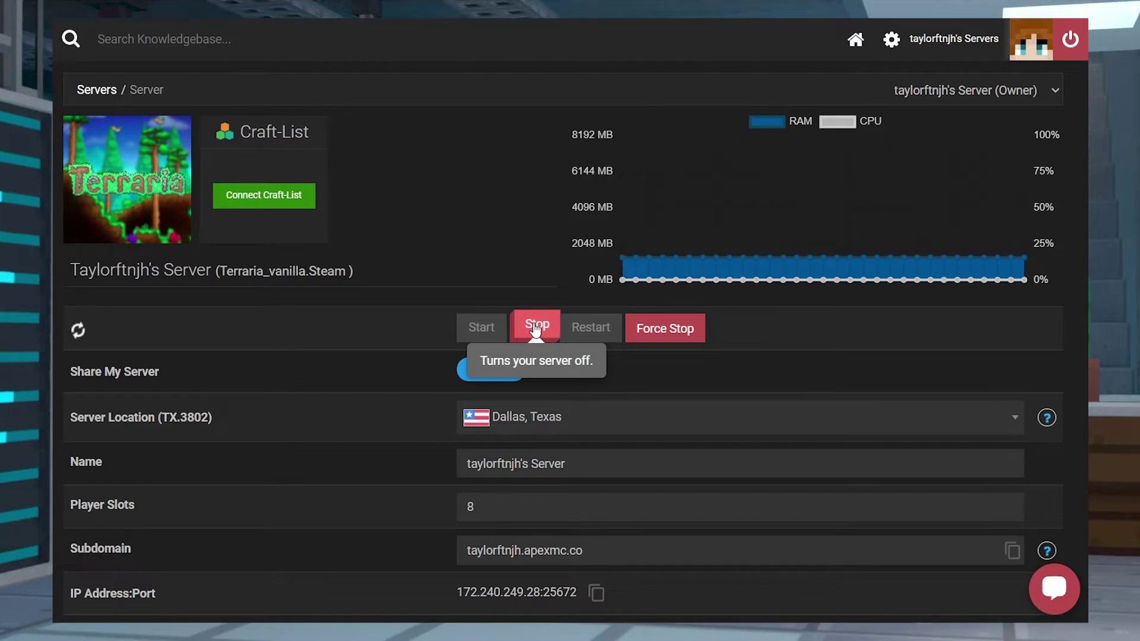
{"action": "scroll", "coordinate": [333, 325], "scroll_direction": "down", "scroll_amount": 6}
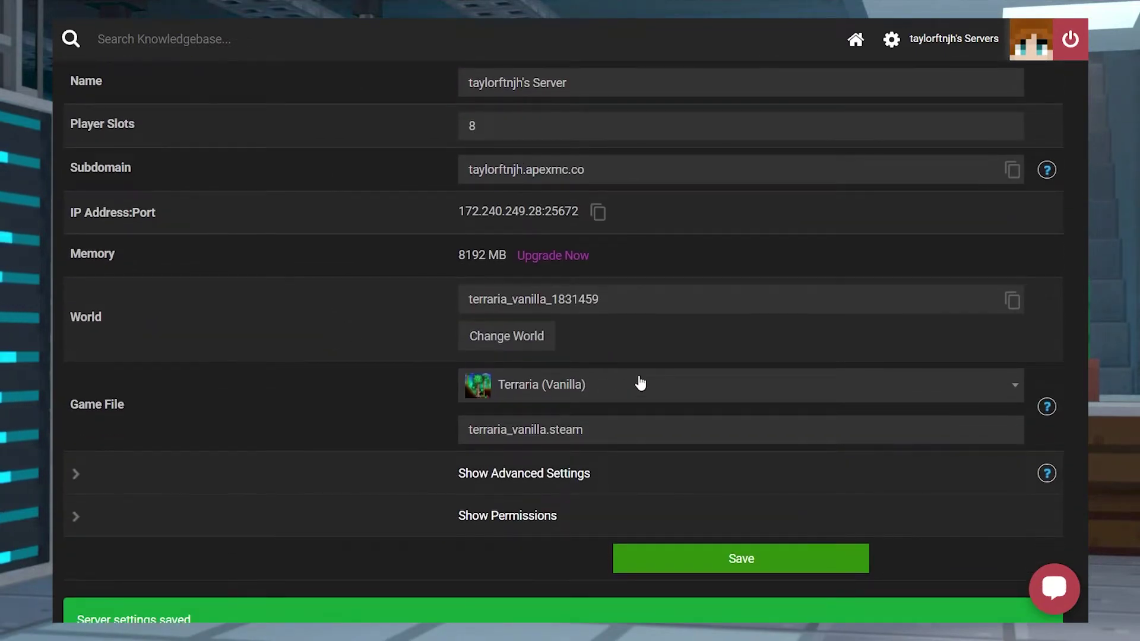
{"action": "left_click", "coordinate": [640, 383]}
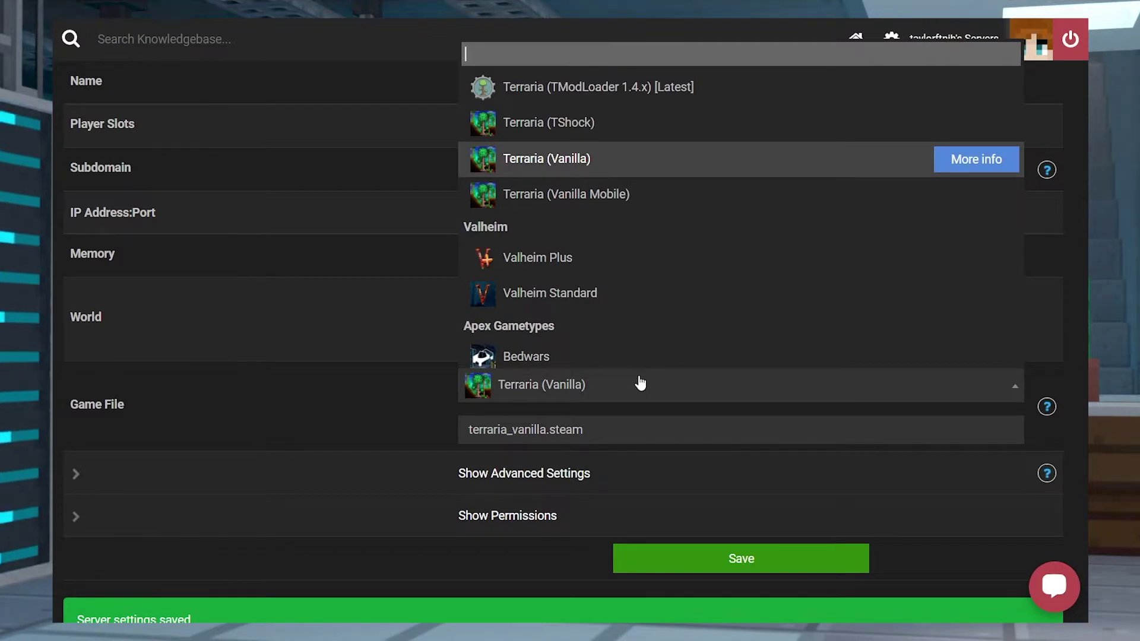
{"action": "type", "text": "tmod"}
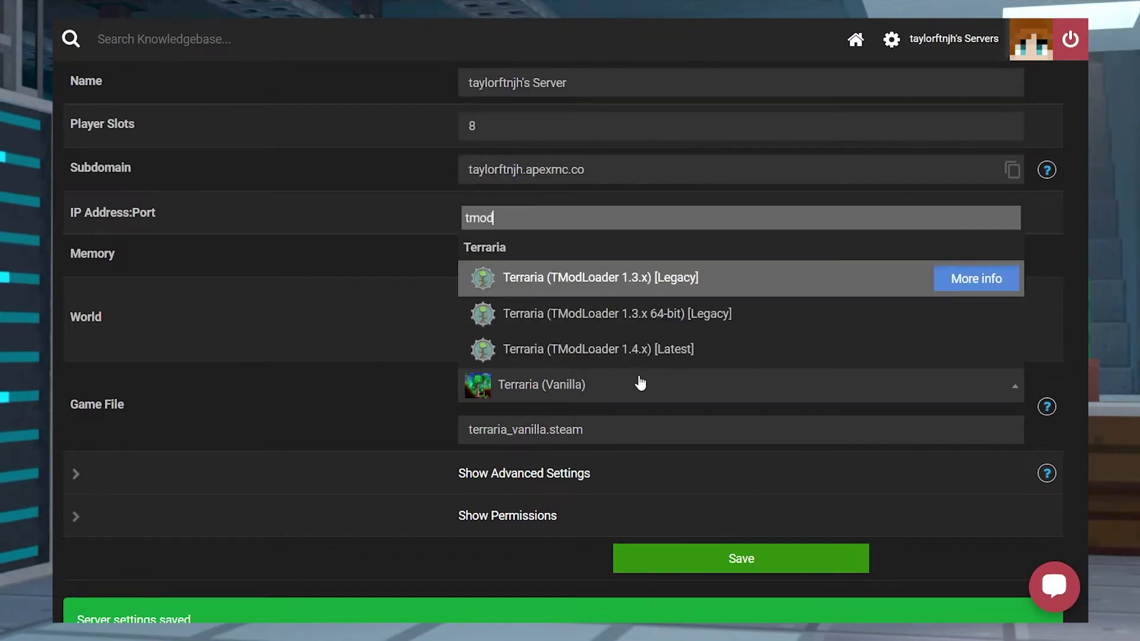
{"action": "left_click", "coordinate": [668, 350]}
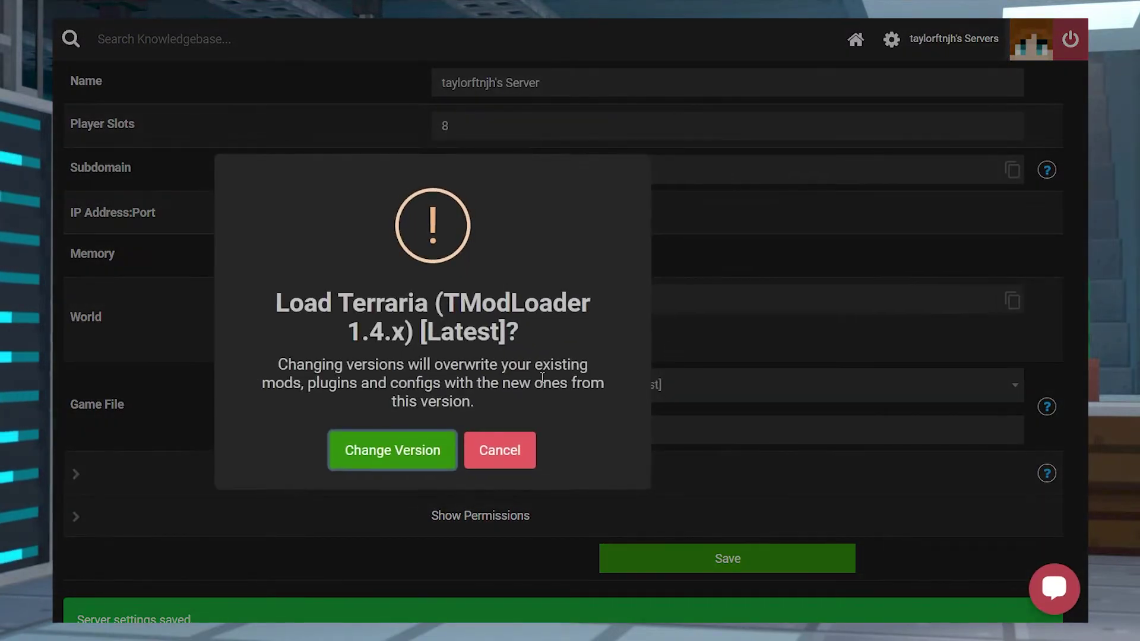
Confirm the version change, create a new world, and restart the server.
{"action": "left_click", "coordinate": [393, 451]}
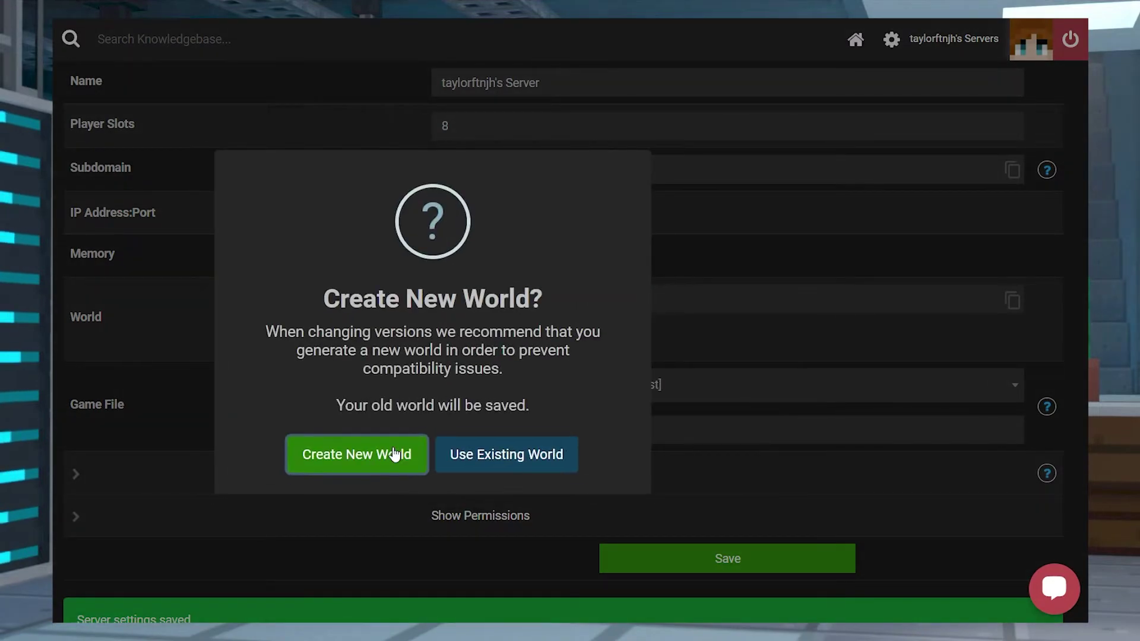
{"action": "left_click", "coordinate": [394, 451]}
{"action": "left_click", "coordinate": [393, 454]}
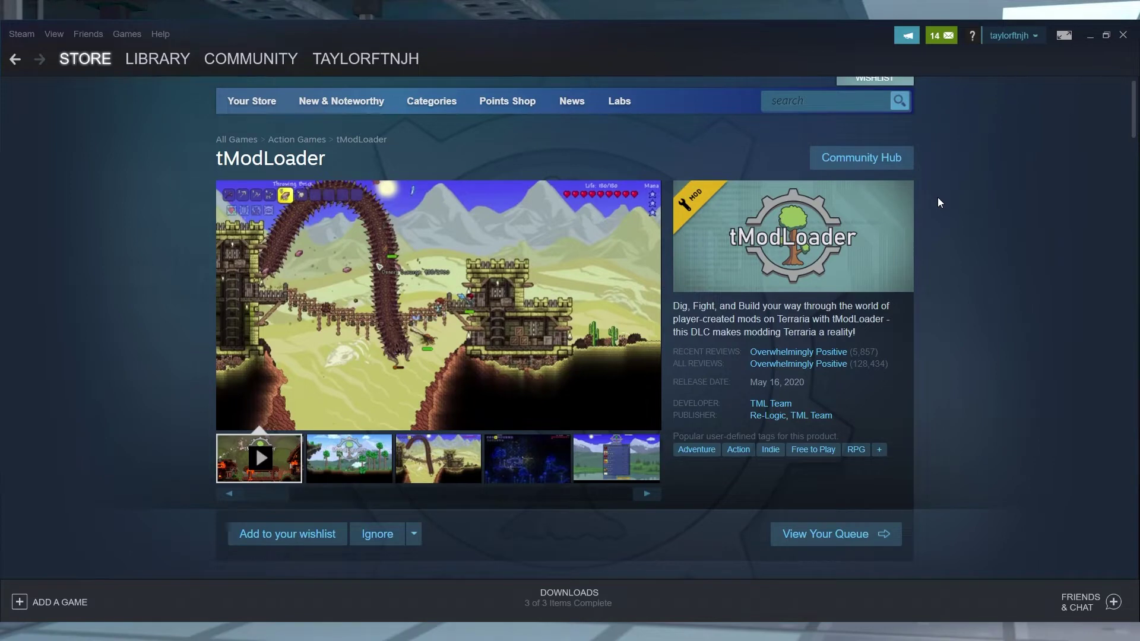
Install tModLoader from its Steam store page and launch it from the Library.
{"action": "scroll", "coordinate": [940, 203], "scroll_direction": "down", "scroll_amount": 4}
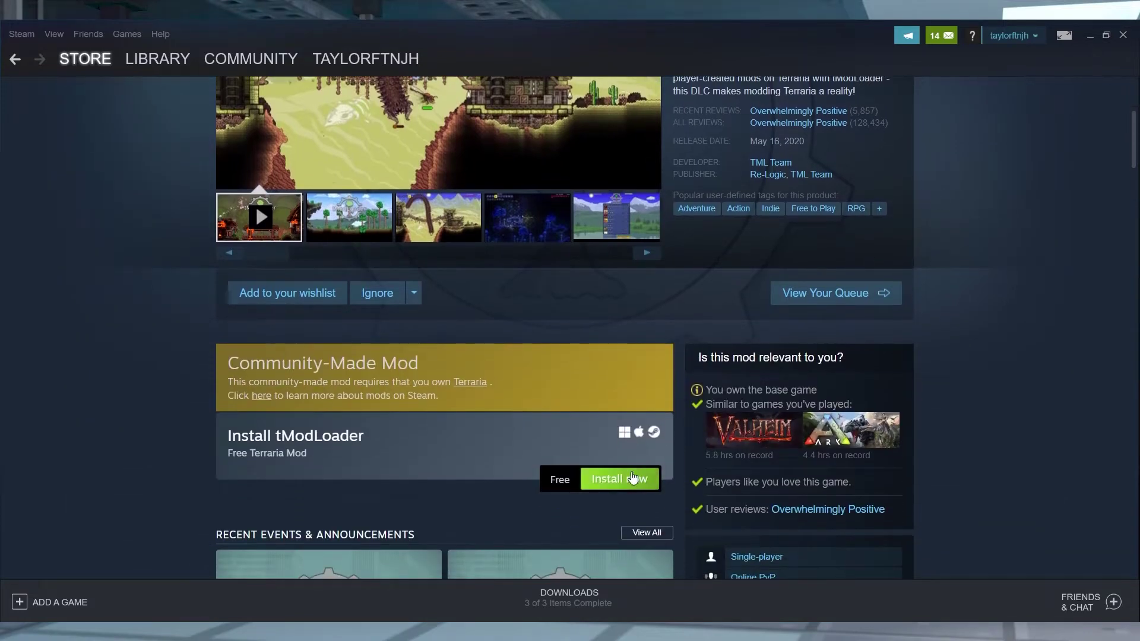
{"action": "left_click", "coordinate": [633, 479]}
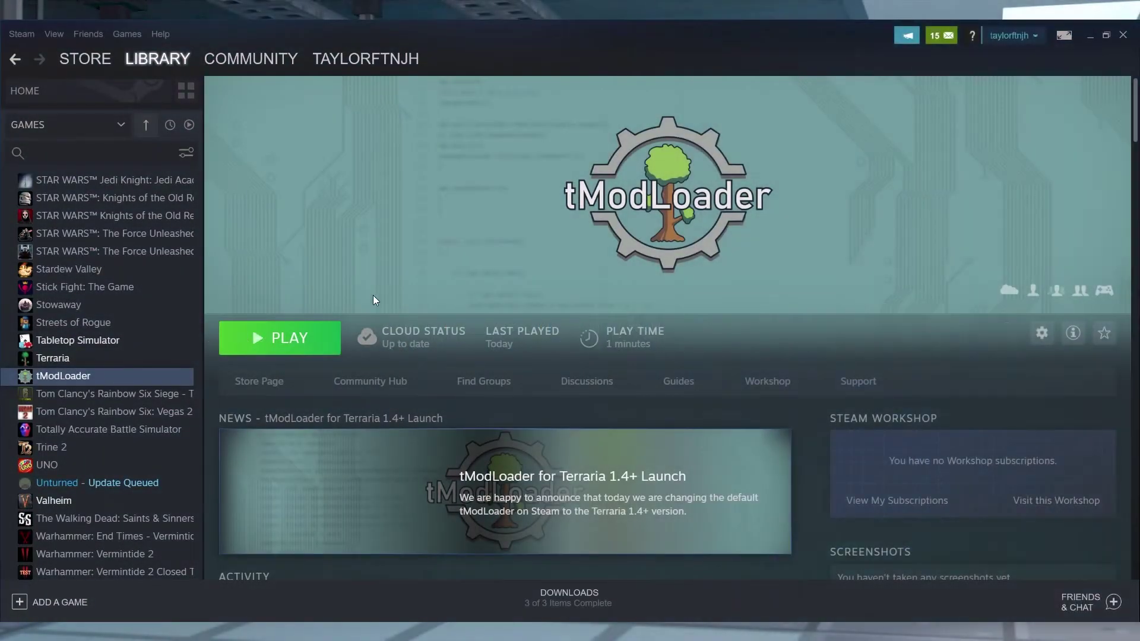
{"action": "left_click", "coordinate": [312, 337]}
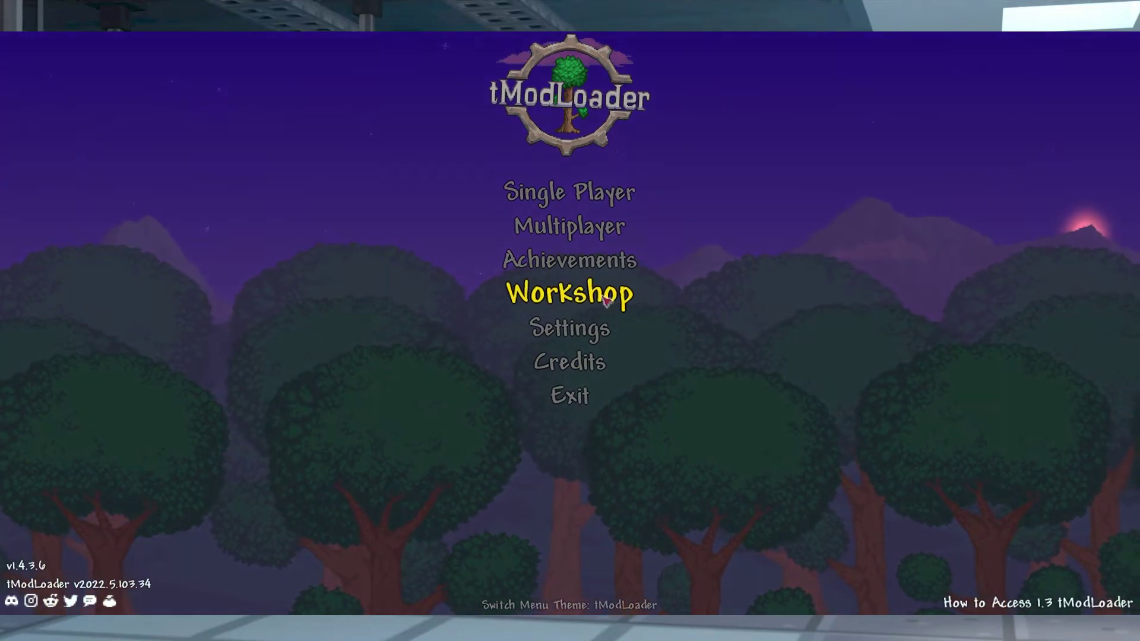
Force-reload the enabled mods in Manage Mods, then open the local Mods folder.
{"action": "left_click", "coordinate": [607, 302]}
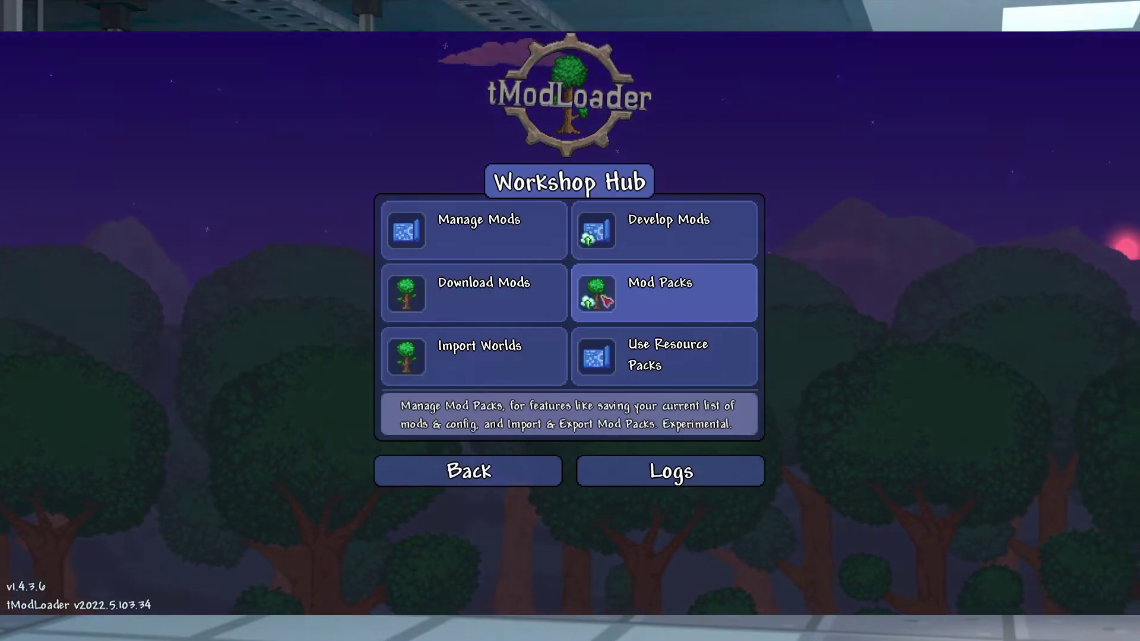
{"action": "left_click", "coordinate": [517, 308]}
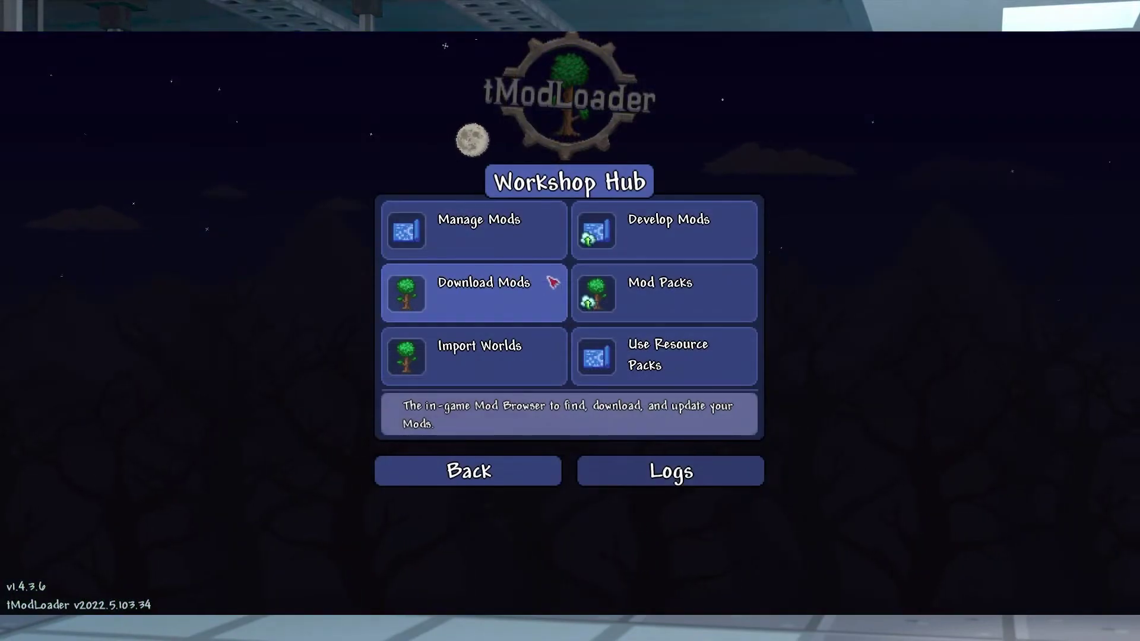
{"action": "left_click", "coordinate": [512, 256]}
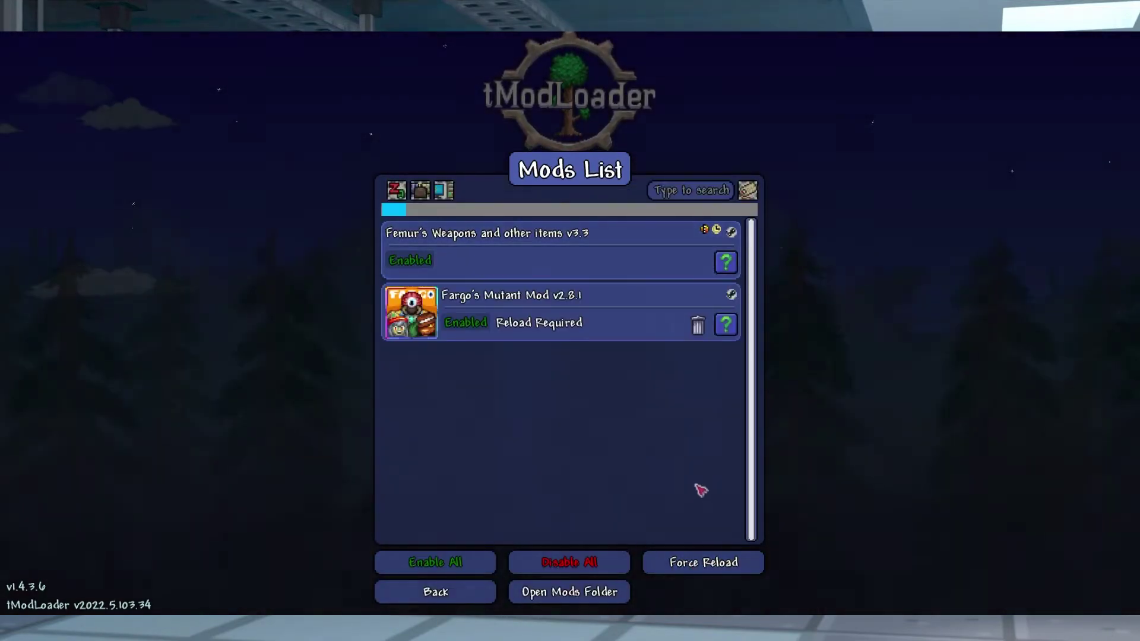
{"action": "left_click", "coordinate": [702, 564]}
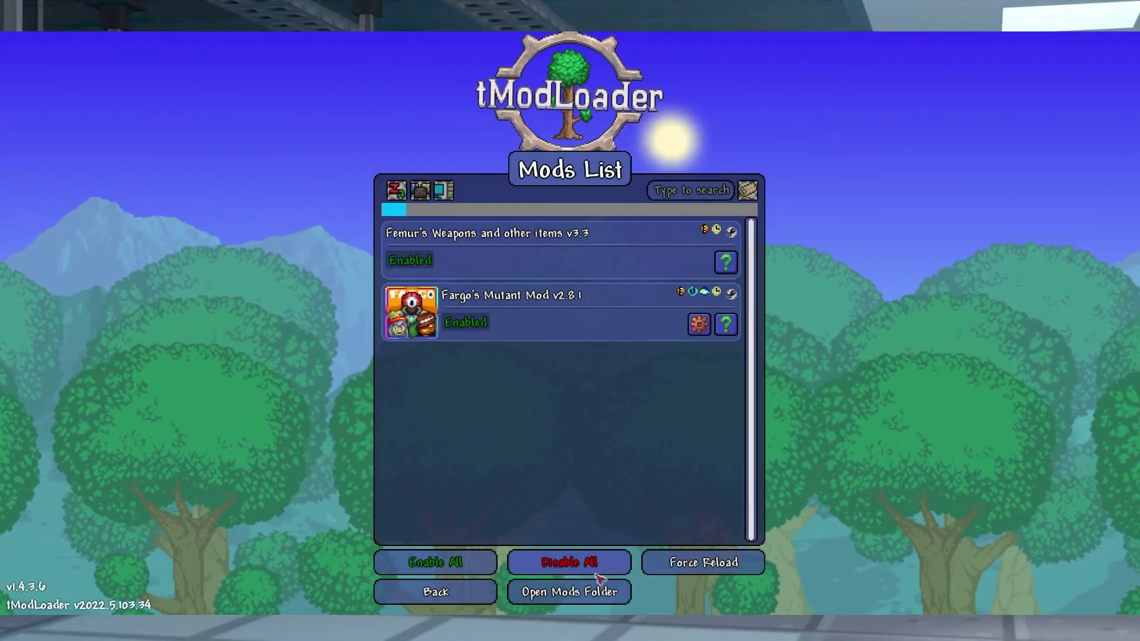
{"action": "left_click", "coordinate": [603, 591]}
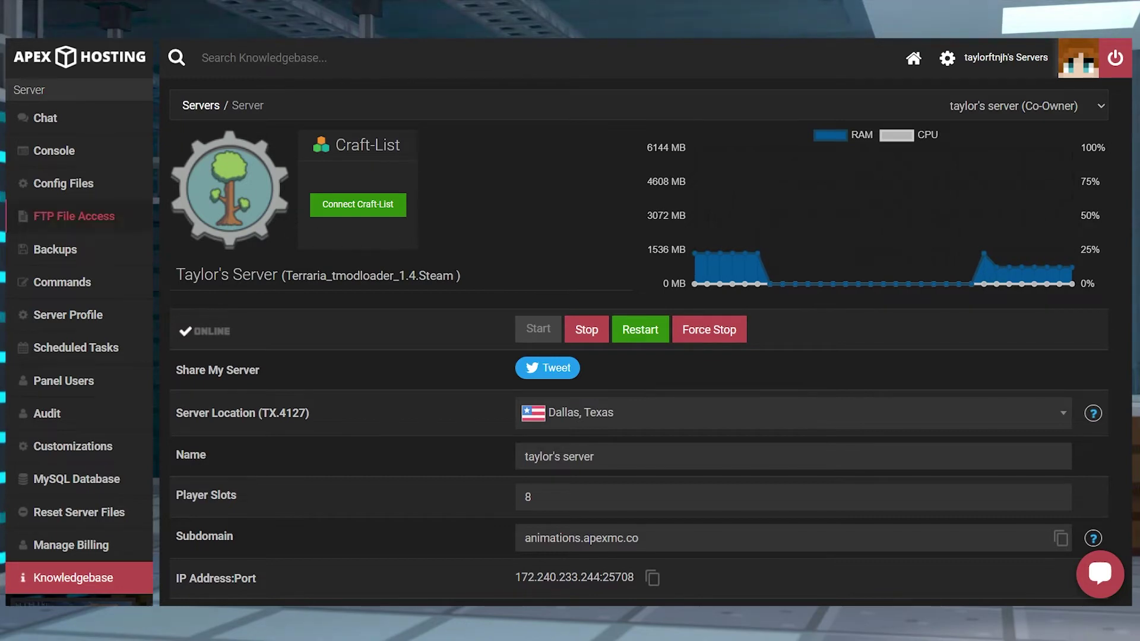
Browse the server's FTP files to the empty .local/share/Terraria/Mods folder.
{"action": "left_click", "coordinate": [73, 578]}
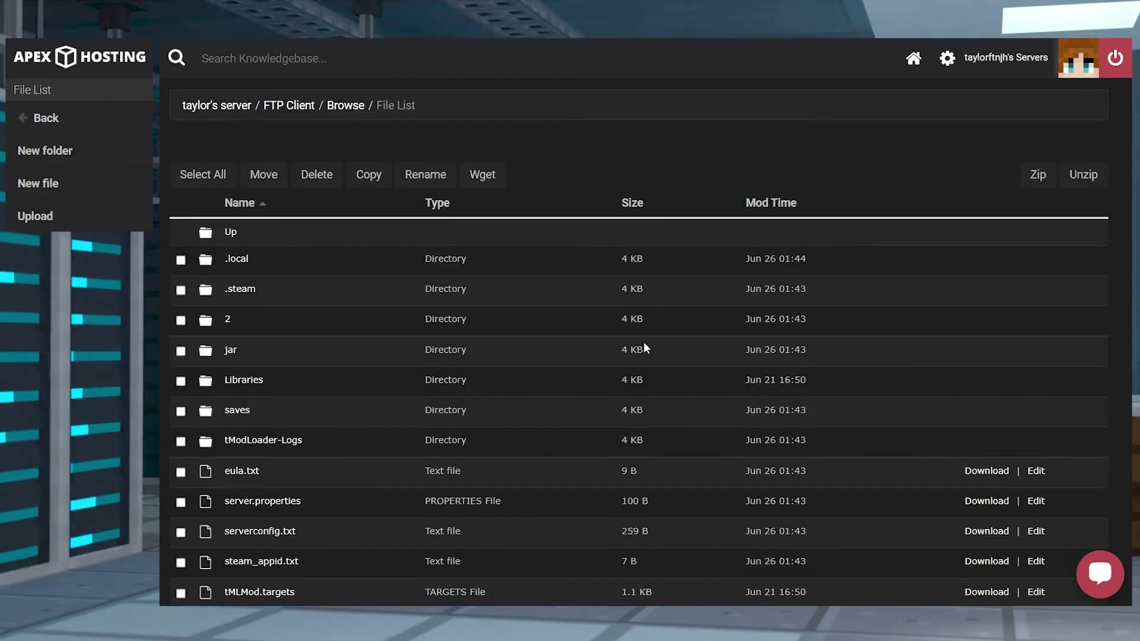
{"action": "left_click", "coordinate": [237, 259]}
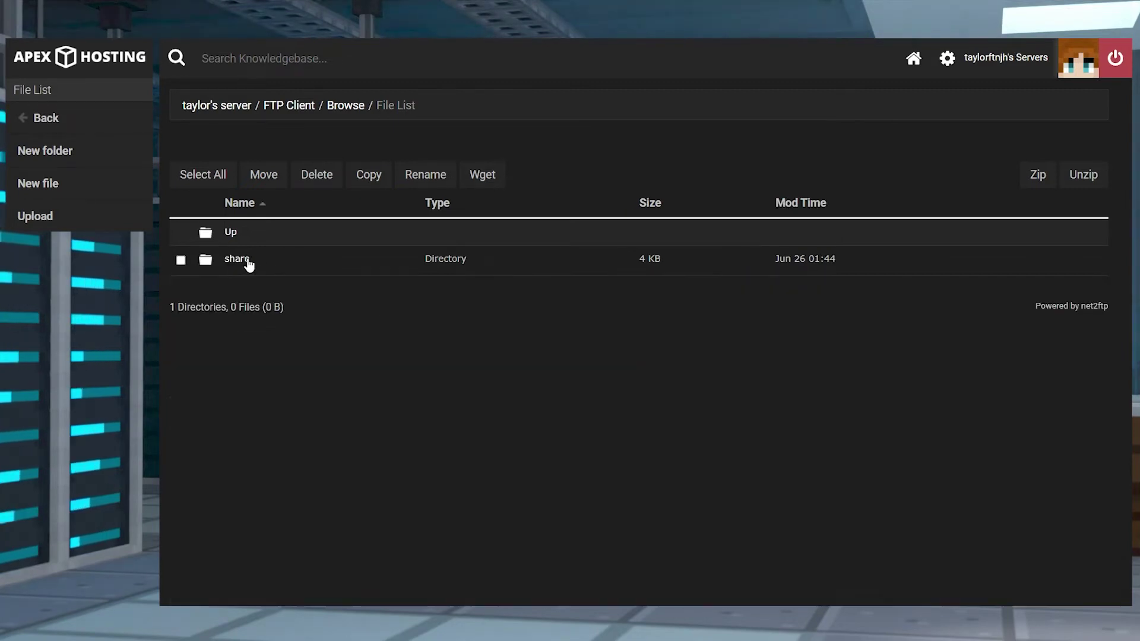
{"action": "left_click", "coordinate": [238, 260]}
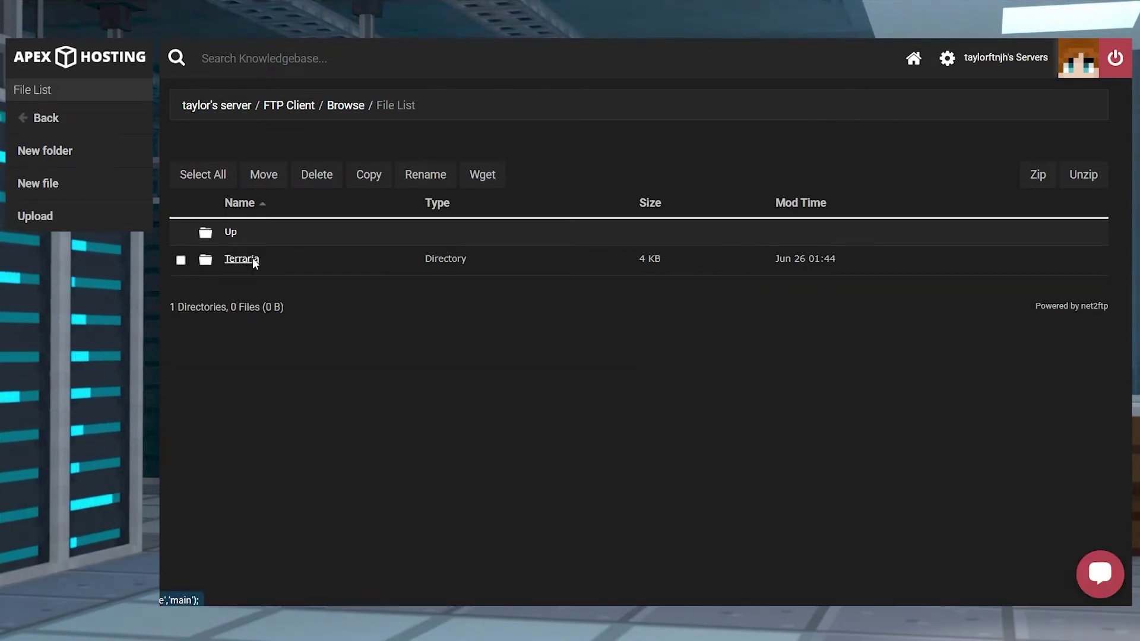
{"action": "left_click", "coordinate": [255, 260]}
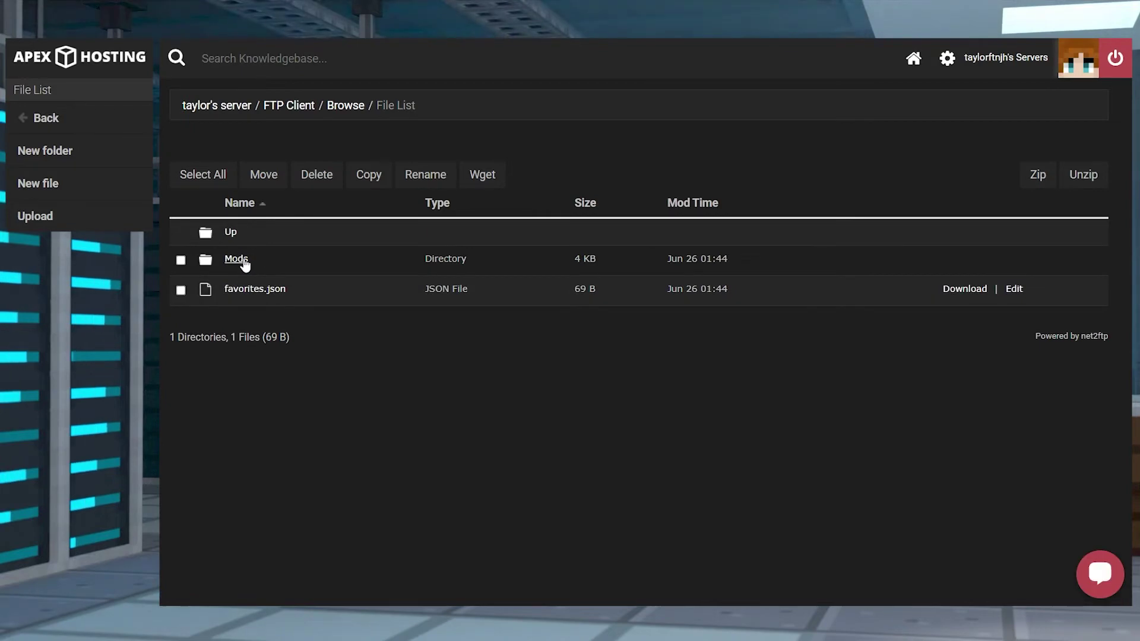
{"action": "left_click", "coordinate": [243, 262]}
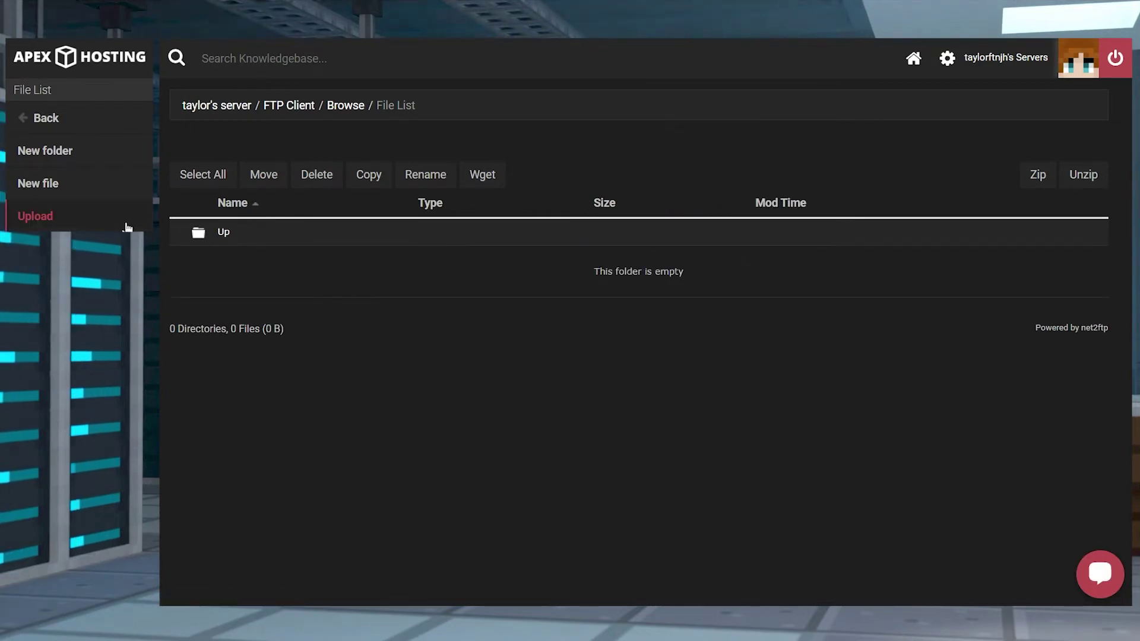
Upload enabled.json and FemursMod.dll into the server's Mods folder, then return to the overview.
{"action": "left_click", "coordinate": [117, 220]}
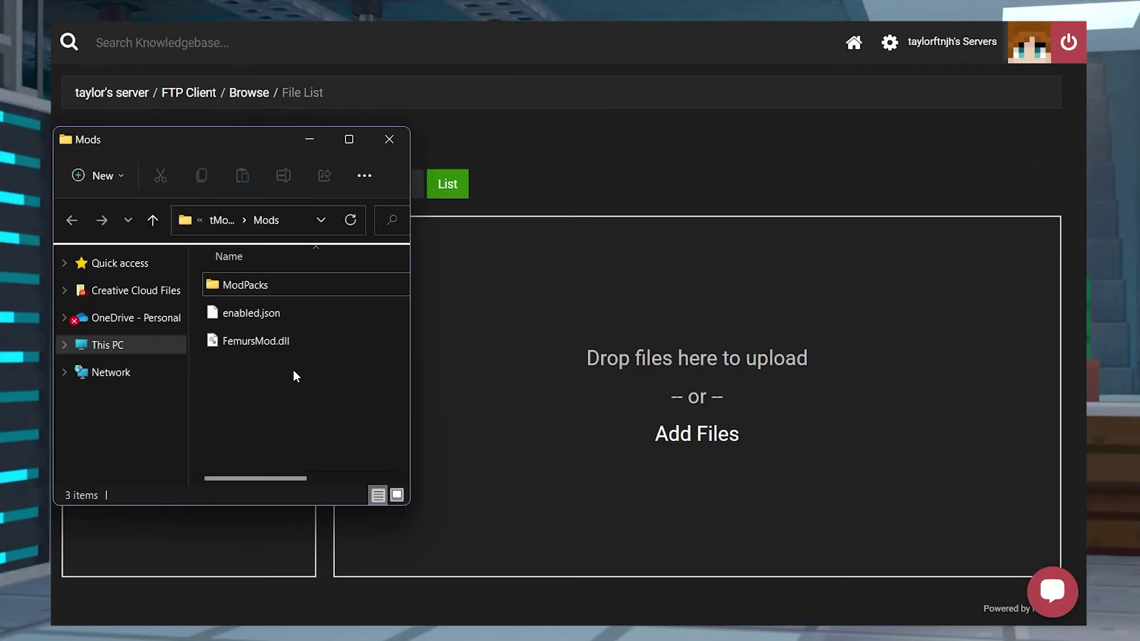
{"action": "left_click_drag", "start_coordinate": [291, 365], "coordinate": [550, 348]}
{"action": "left_click_drag", "start_coordinate": [158, 586], "coordinate": [79, 586]}
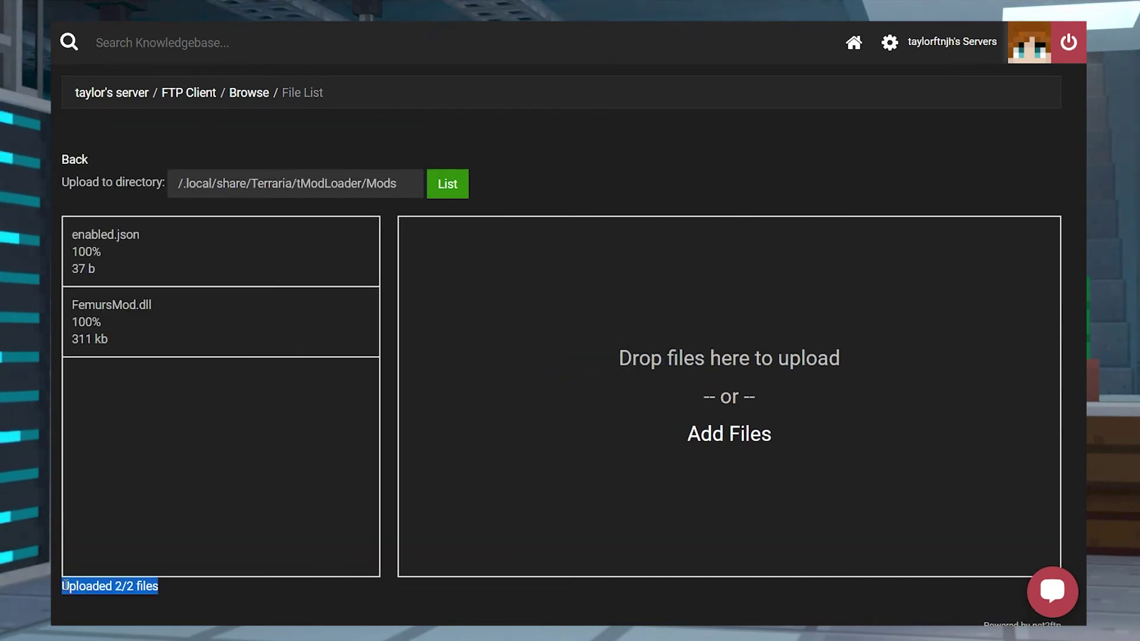
{"action": "left_click", "coordinate": [113, 96]}
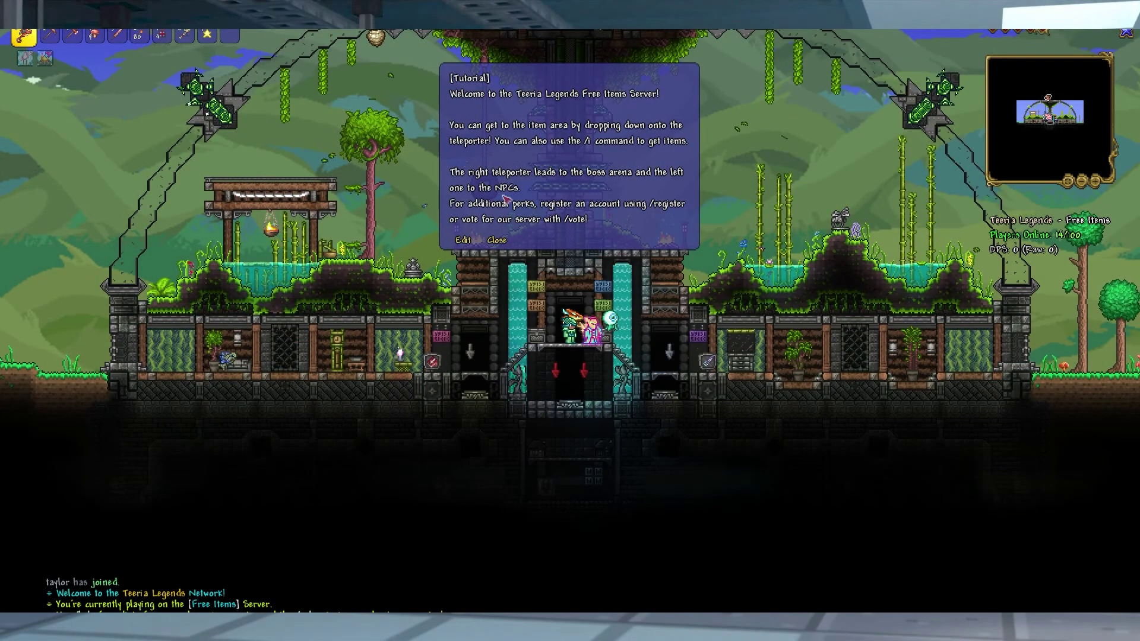
Close the tutorial sign and walk the character right out of the tower.
{"action": "left_click", "coordinate": [498, 241]}
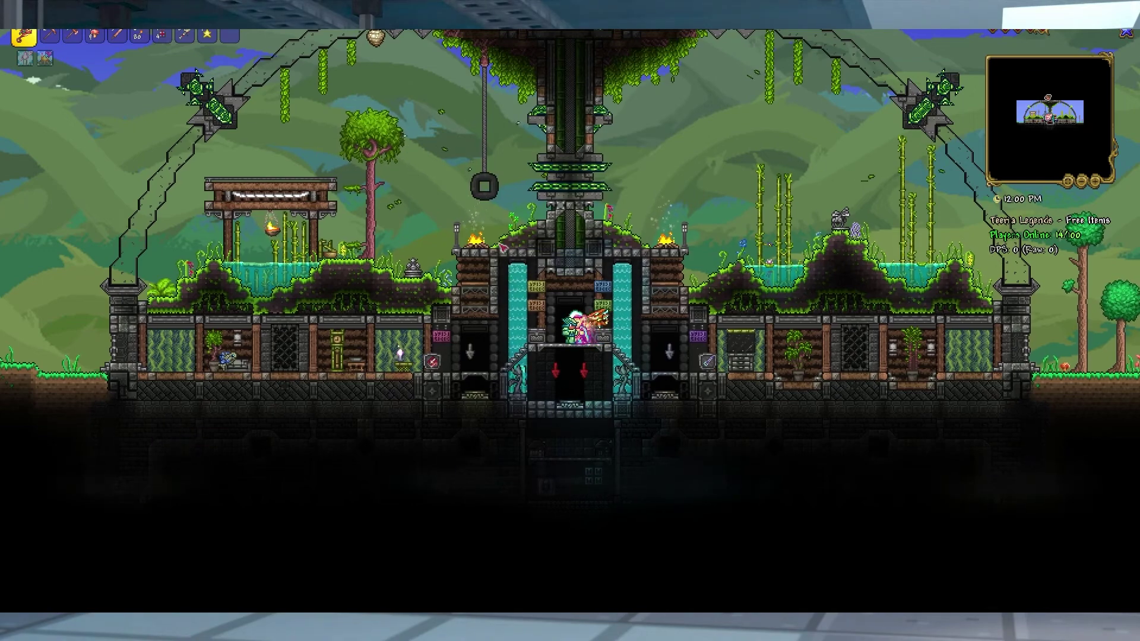
{"action": "key", "text": "d"}
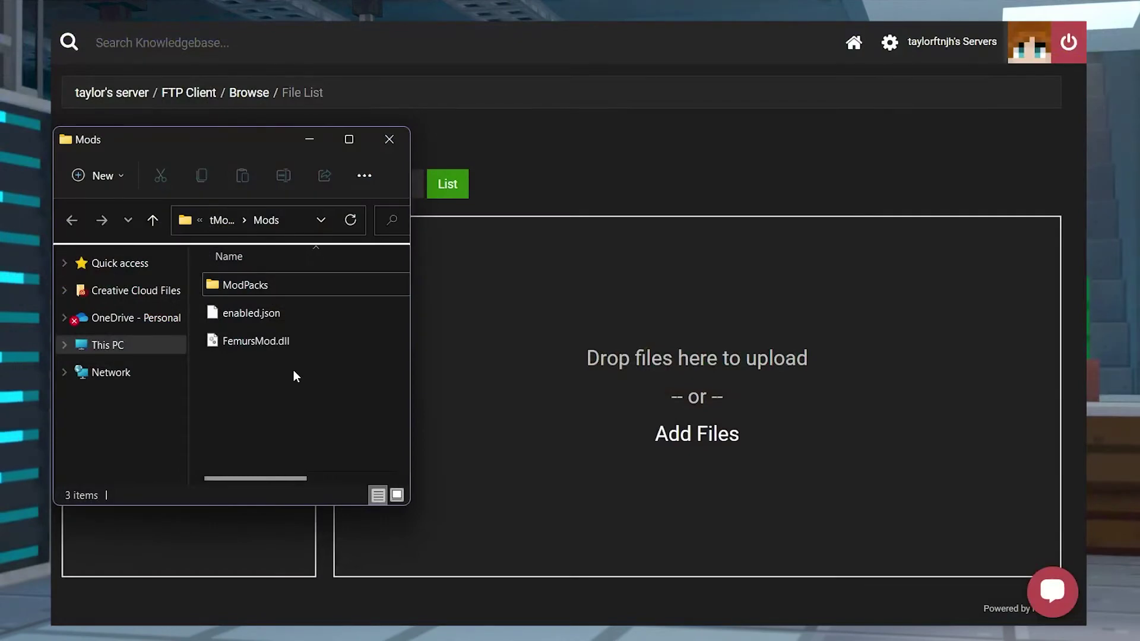
Drag enabled.json and FemursMod.dll onto the Mods folder's upload drop zone again.
{"action": "left_click_drag", "start_coordinate": [293, 370], "coordinate": [241, 316]}
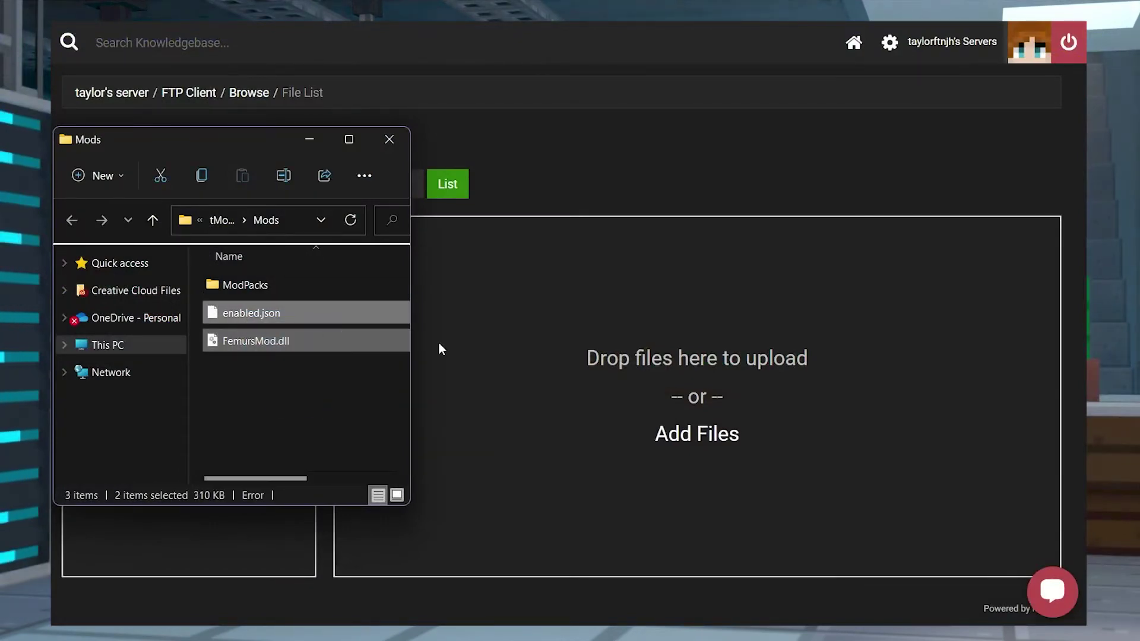
{"action": "left_click_drag", "start_coordinate": [440, 349], "coordinate": [550, 356]}
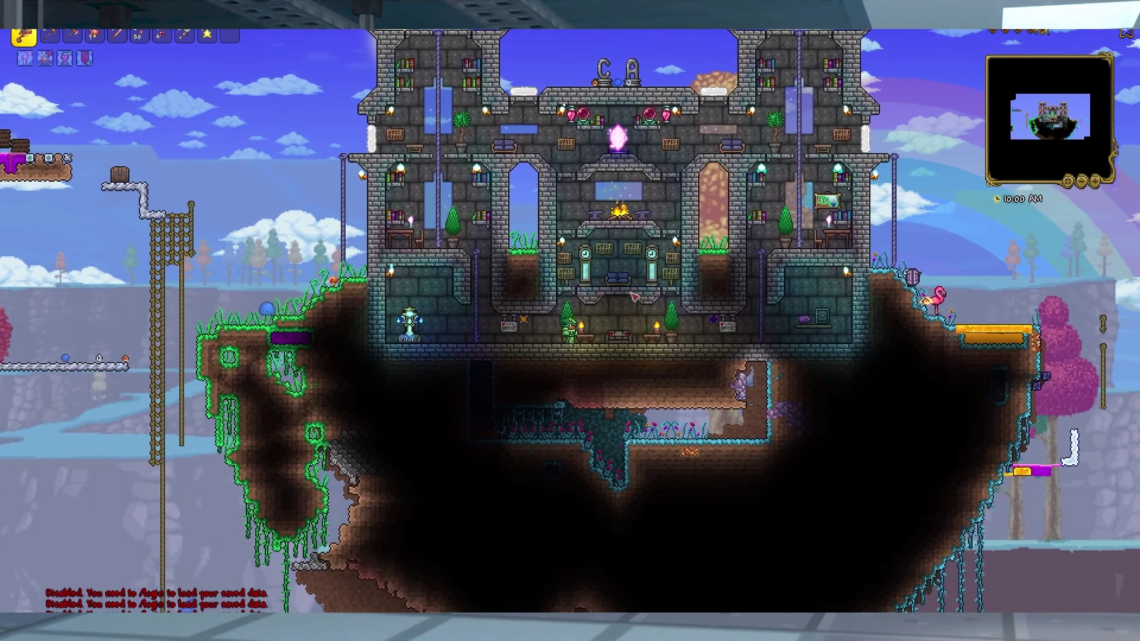
Walk the character right through the Celestial Anarchy castle.
{"action": "key", "text": "d"}
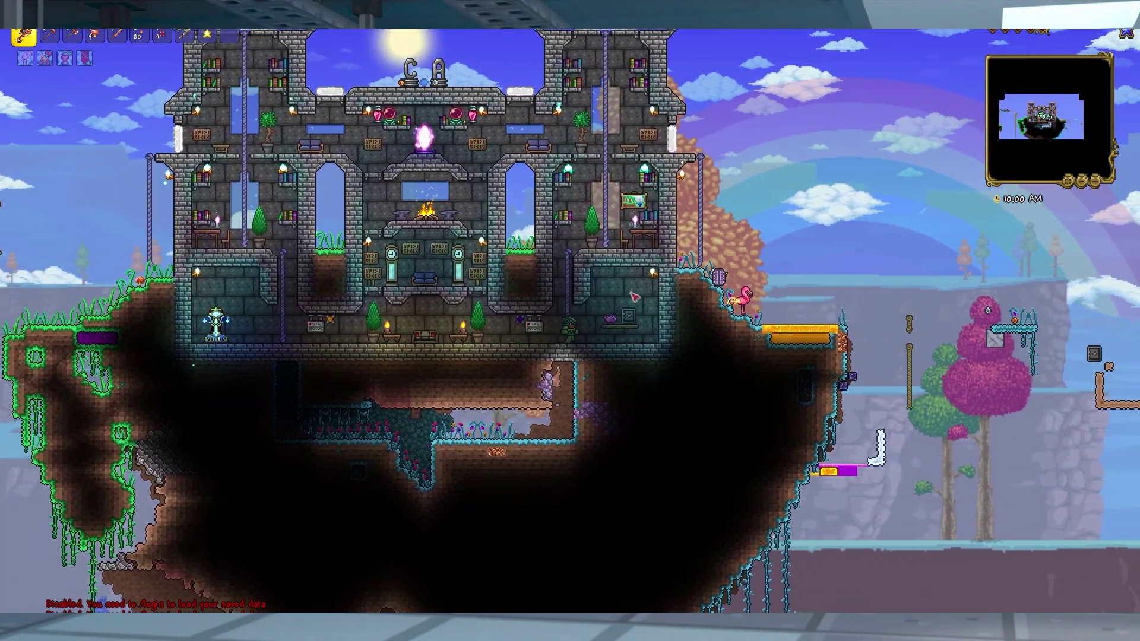